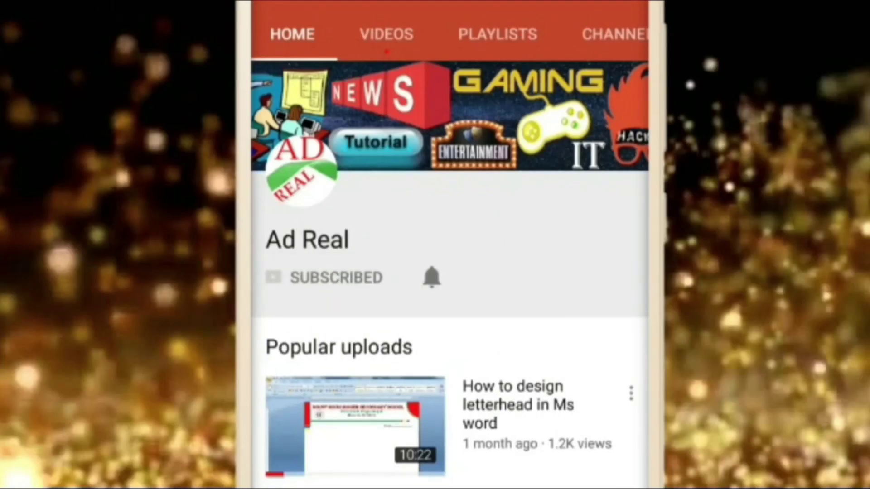
# - Switch Document1's blank page to Landscape orientation from the Layout tab
pyautogui.click(432, 276)
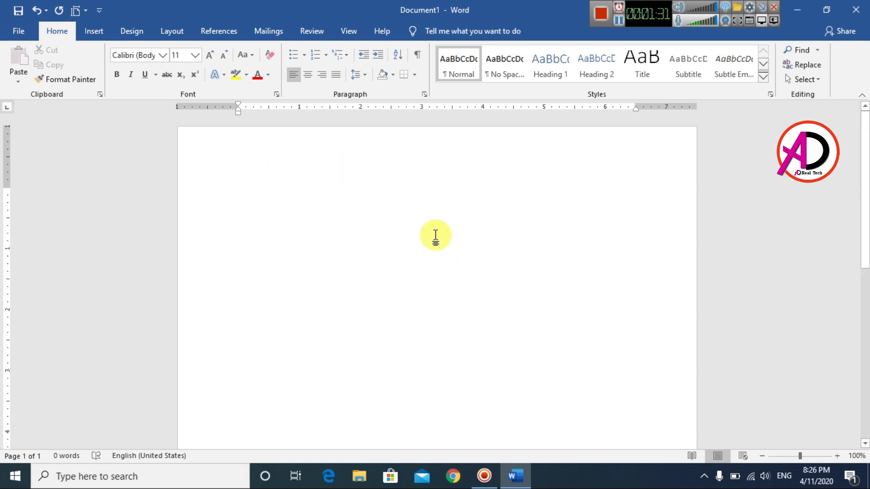
pyautogui.click(173, 31)
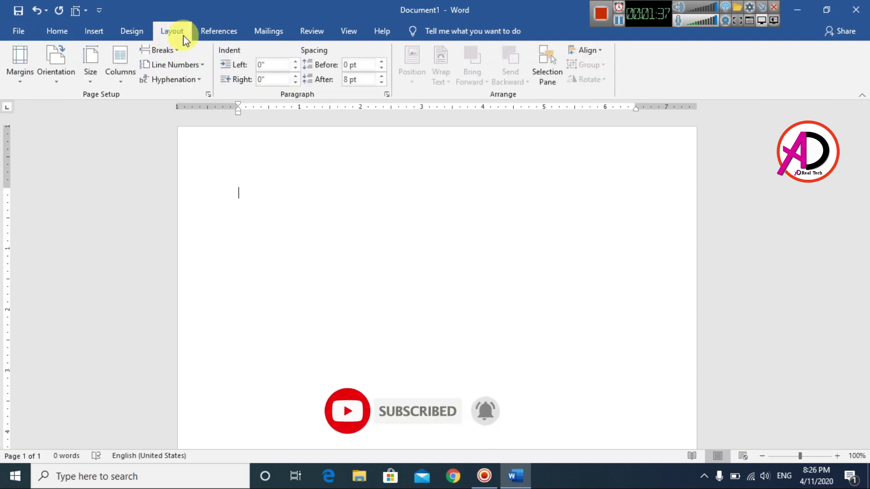
pyautogui.click(55, 80)
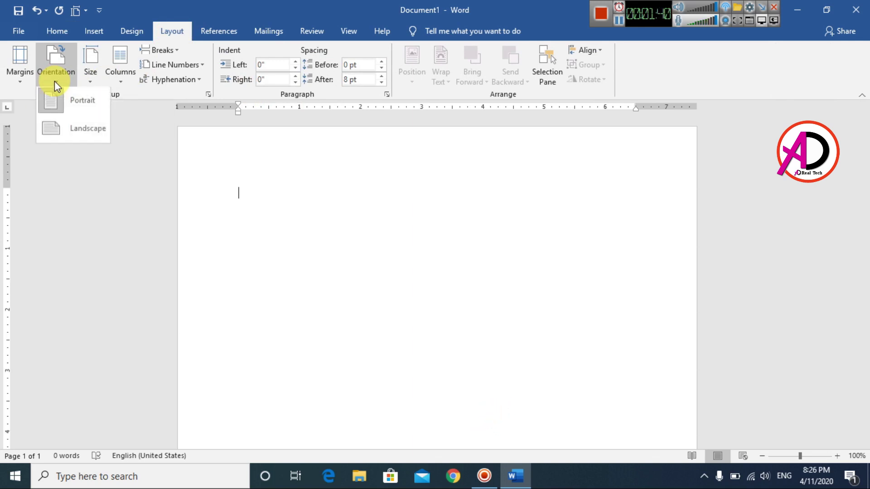
pyautogui.click(70, 134)
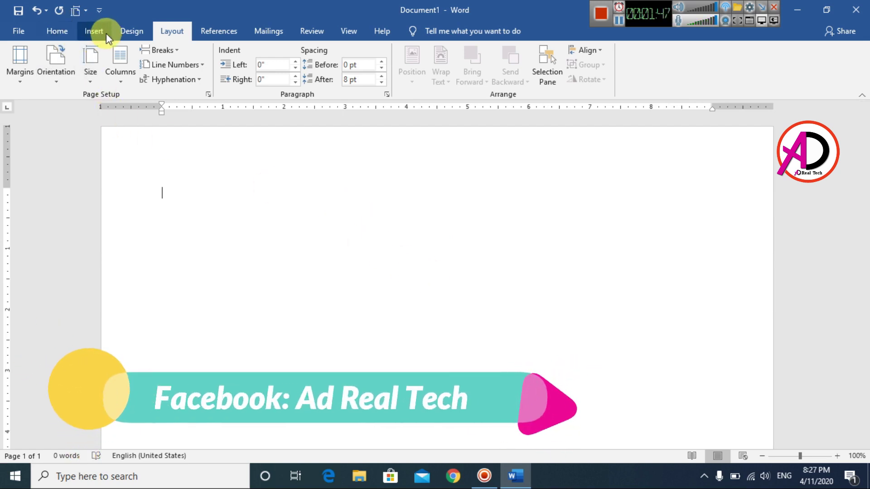
pyautogui.click(94, 31)
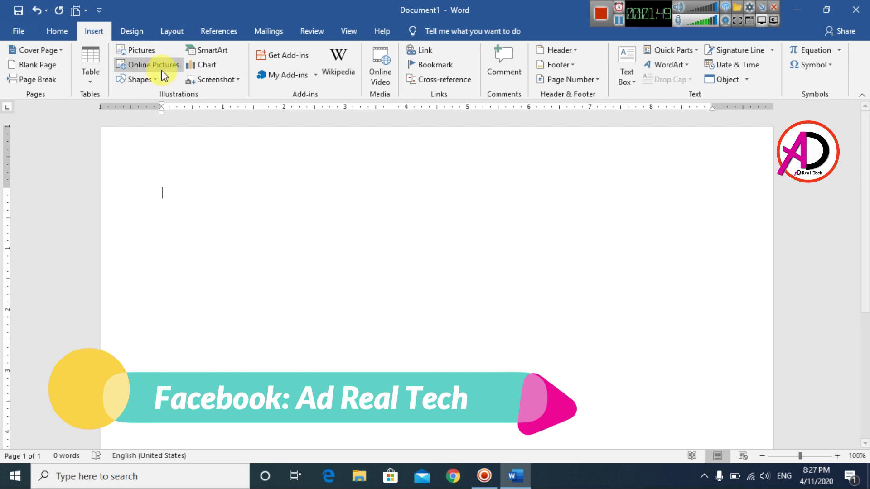
# - Insert the father-s-day-love-family-happiness-wallpaper picture from the Desktop at 6.5" by 4.88"
pyautogui.click(148, 51)
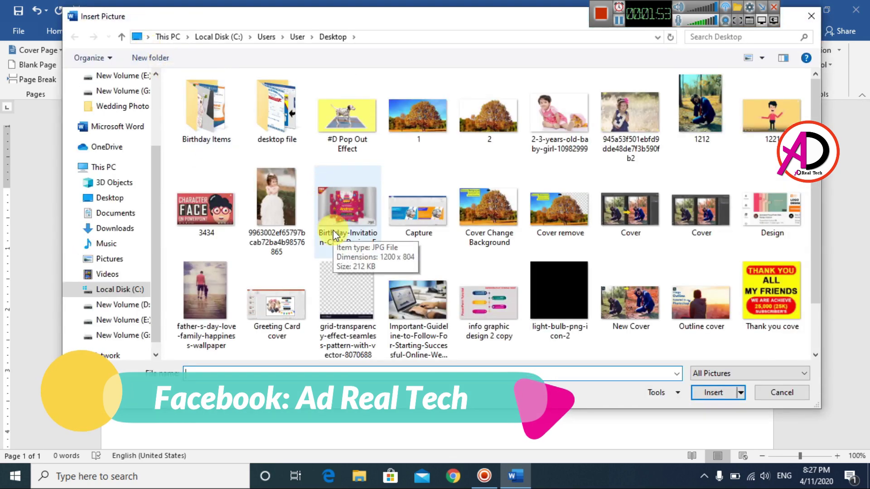
pyautogui.scroll(-1, 339, 298)
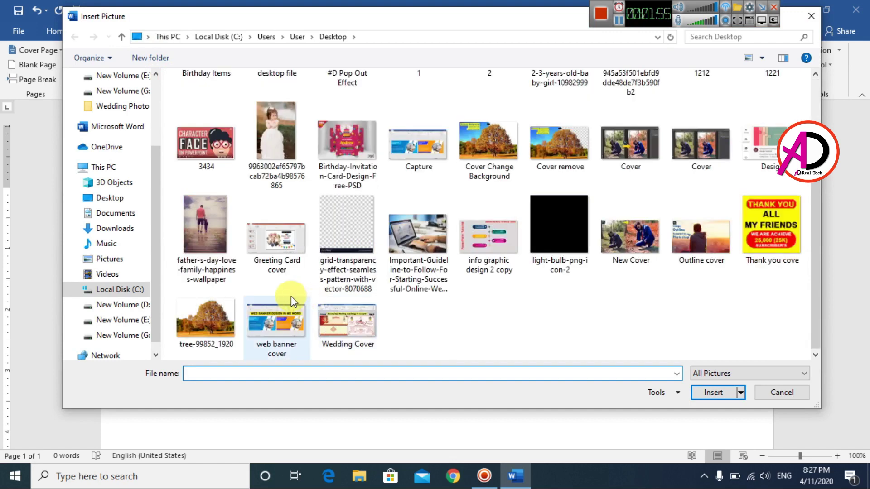
pyautogui.click(189, 227)
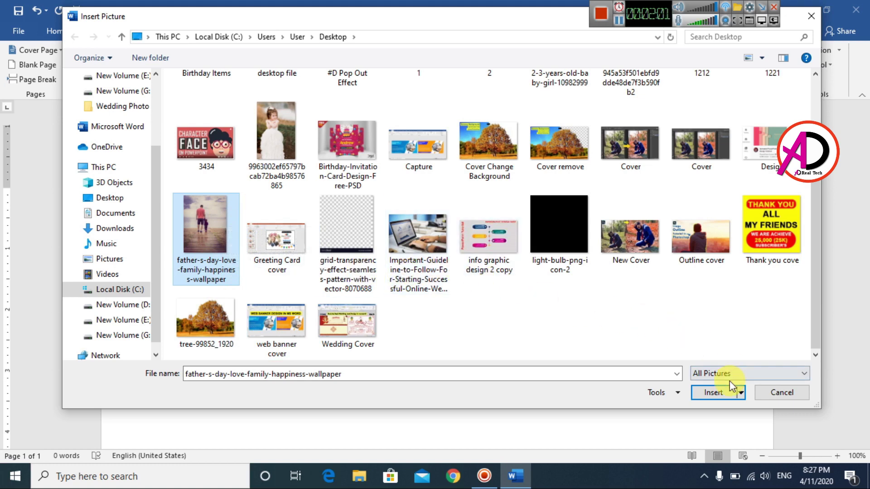
pyautogui.click(722, 391)
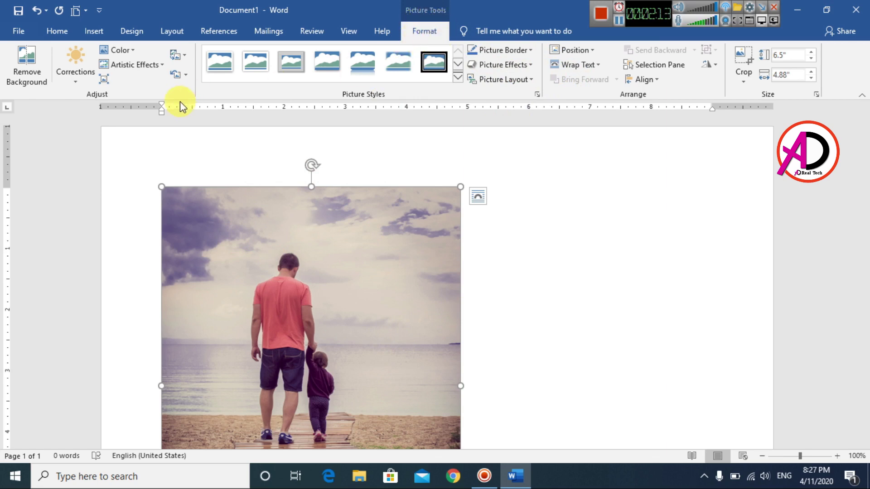
# - Set the photo to In Front of Text, move it up-left, and shrink it to 5.14" by 3.85"
pyautogui.click(578, 67)
pyautogui.click(589, 174)
pyautogui.moveTo(417, 249); pyautogui.dragTo(341, 243)
pyautogui.moveTo(452, 154); pyautogui.dragTo(312, 200)
pyautogui.scroll(-5, 293, 189)
pyautogui.scroll(3, 342, 282)
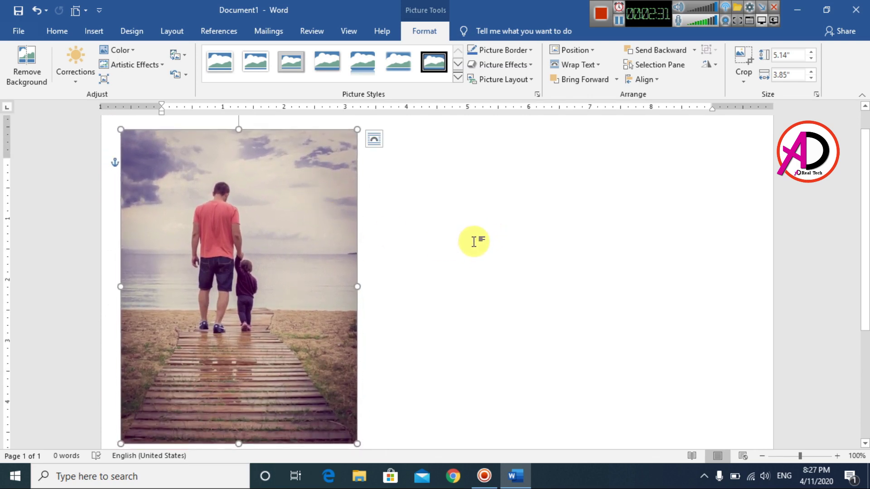
# - Duplicate the photo with a Ctrl-drag and place the copy to the right of the original
pyautogui.moveTo(341, 235); pyautogui.dragTo(351, 245)
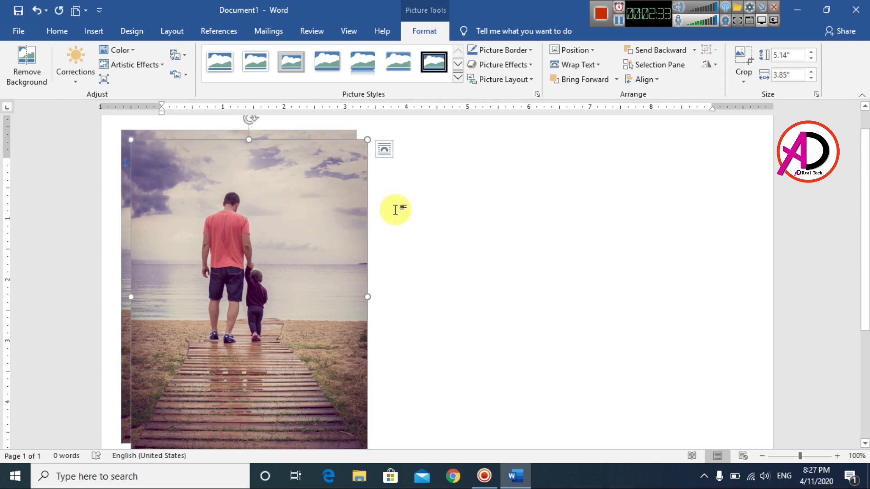
pyautogui.moveTo(297, 188); pyautogui.dragTo(596, 182)
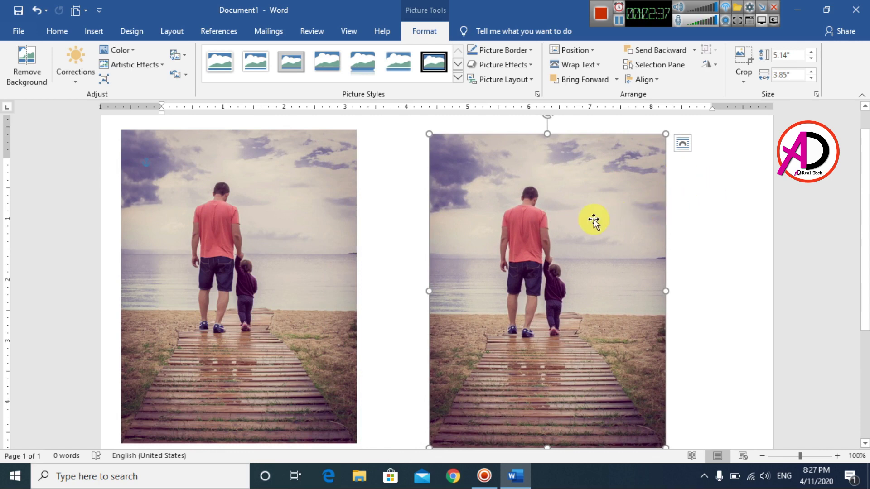
pyautogui.click(305, 208)
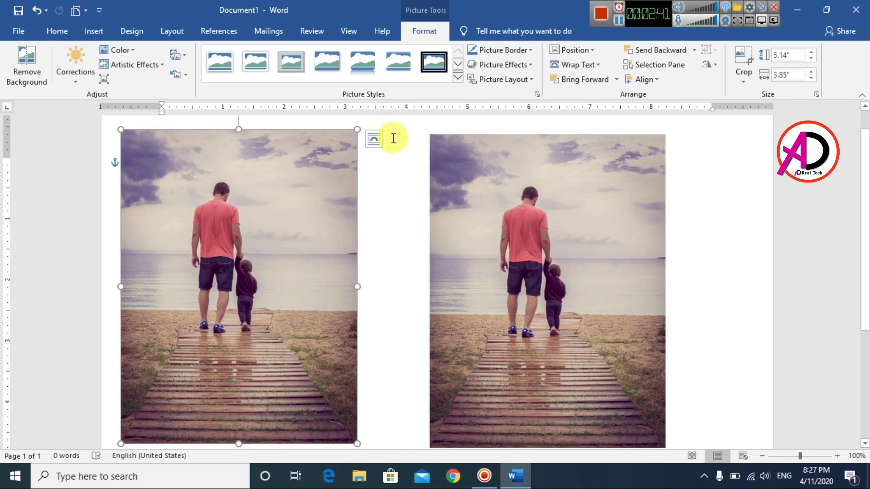
# - Crop the left photo's top down to the feet, leaving 2.46" by 3.85", then nudge it up
pyautogui.click(742, 55)
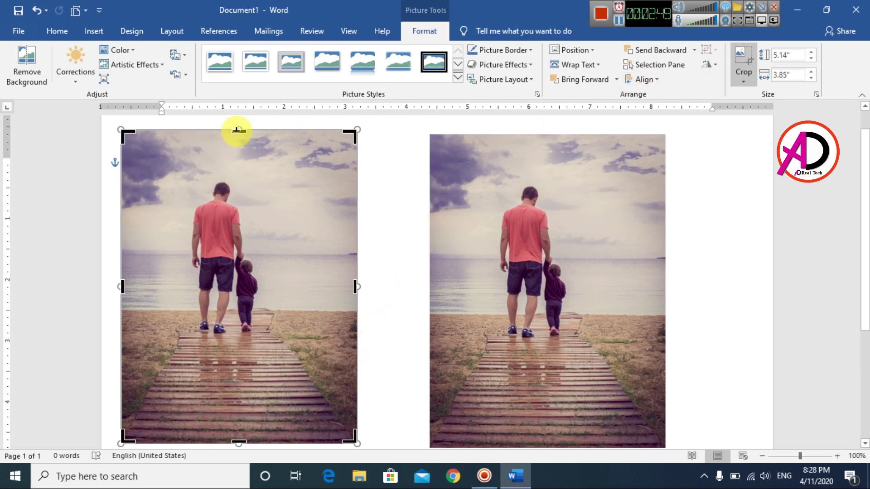
pyautogui.moveTo(238, 129); pyautogui.dragTo(242, 293)
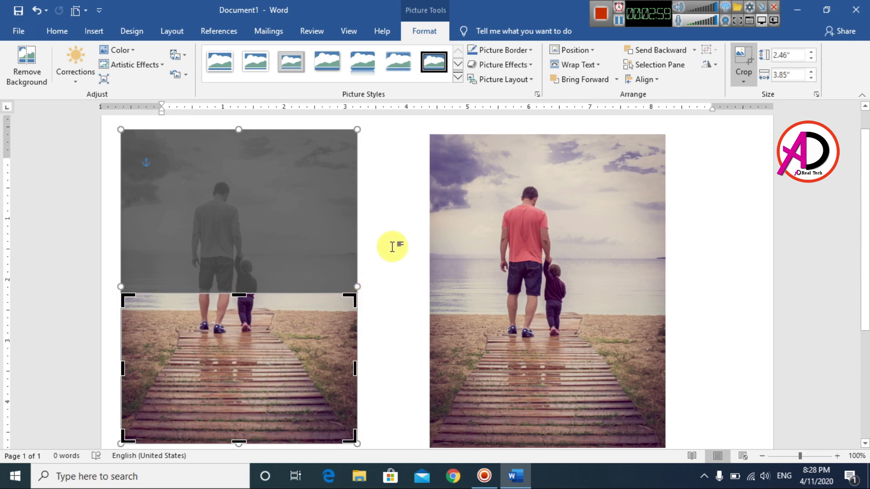
pyautogui.click(379, 264)
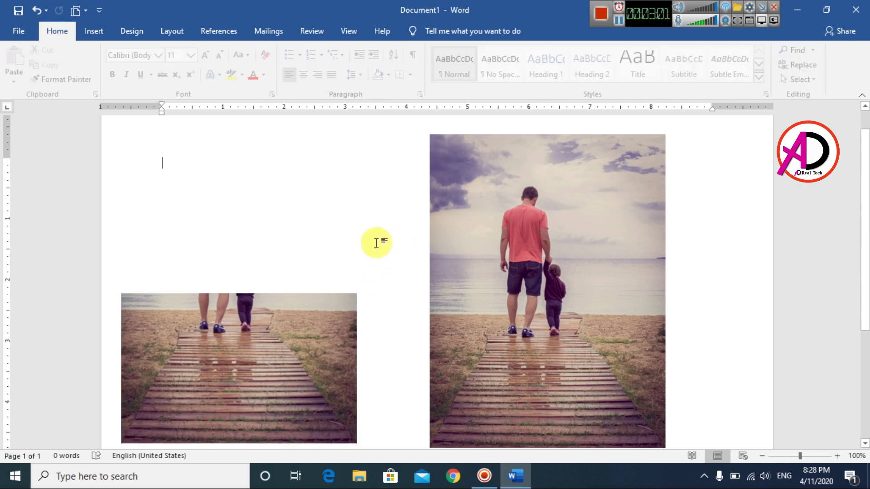
pyautogui.moveTo(283, 323); pyautogui.dragTo(278, 310)
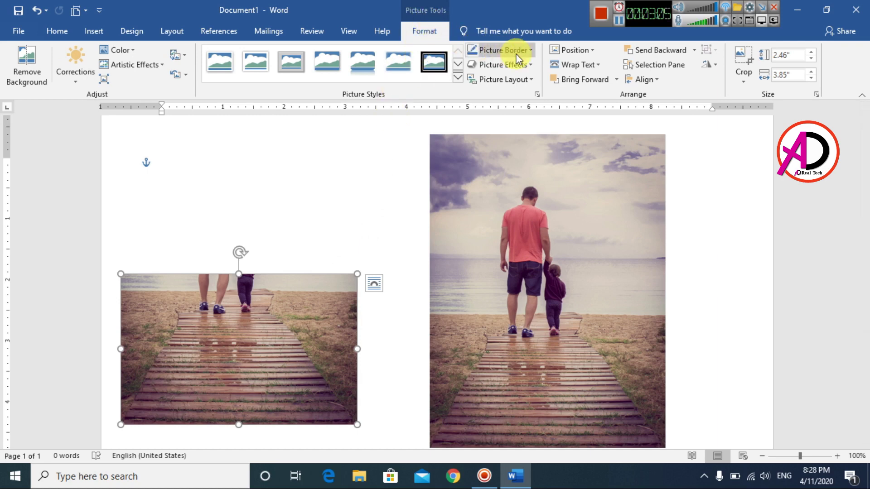
# - Apply the white Beveled Matte picture style to the cropped photo and give it a heavier border weight
pyautogui.click(256, 67)
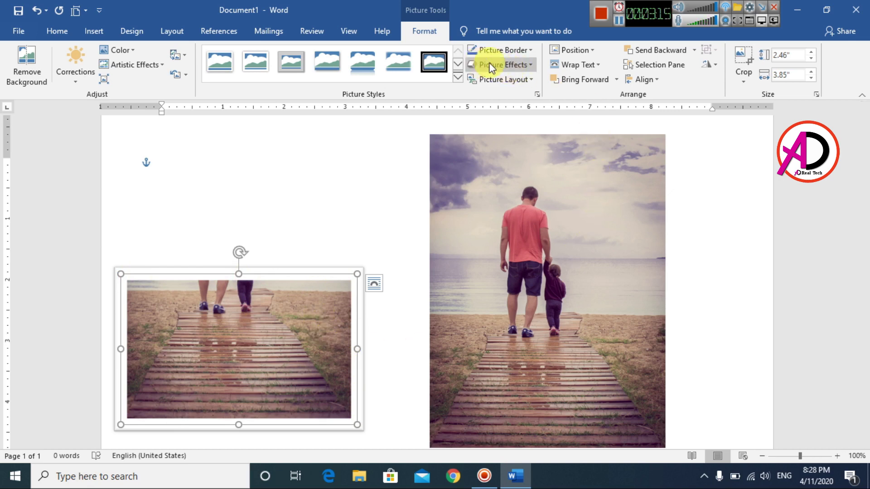
pyautogui.click(519, 53)
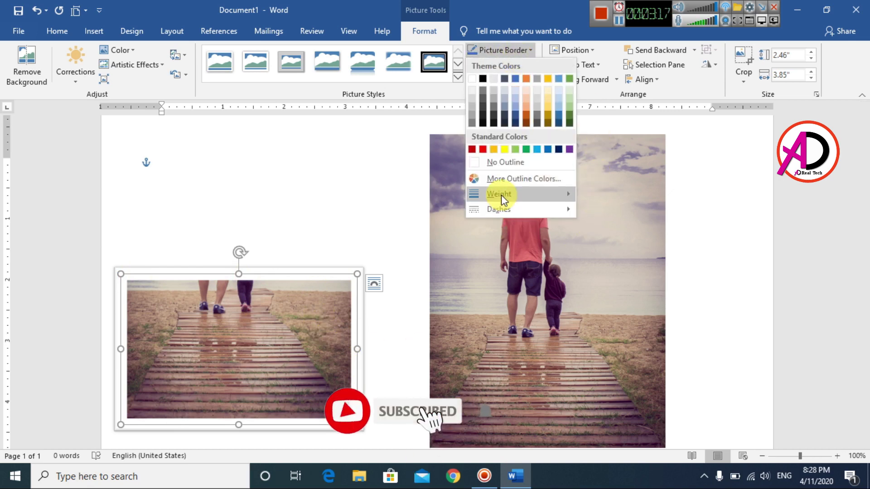
pyautogui.moveTo(501, 194)
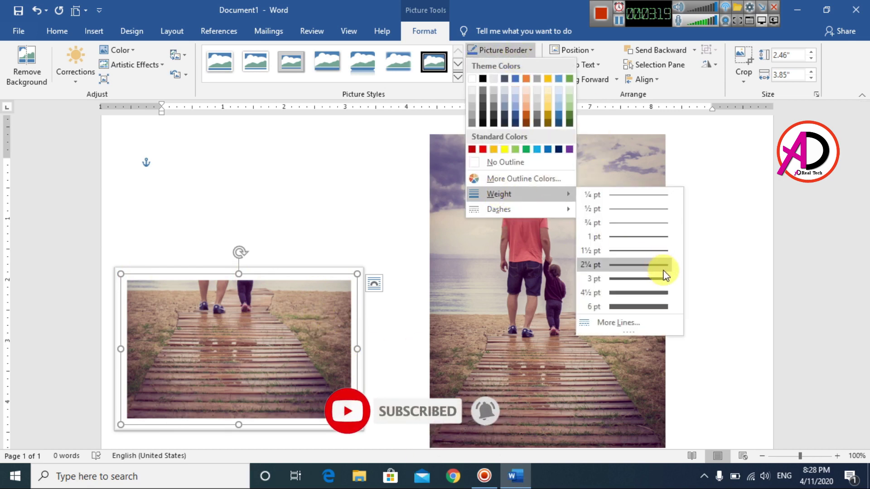
pyautogui.click(666, 307)
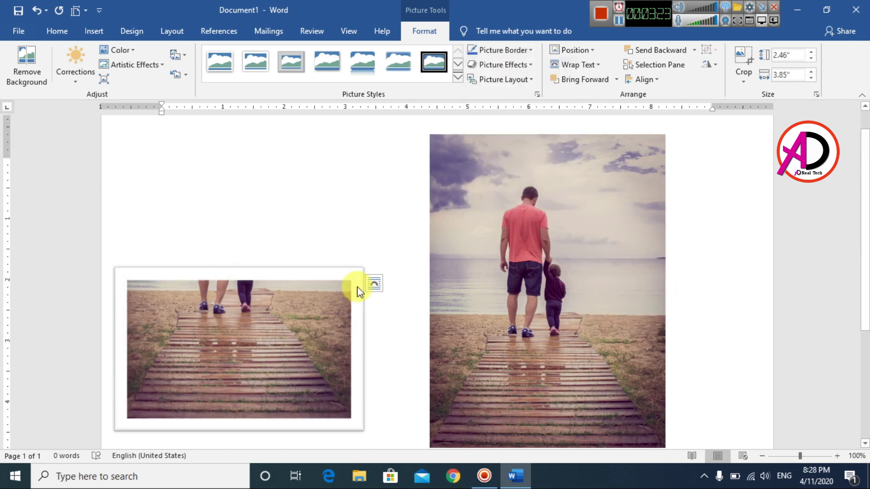
pyautogui.click(236, 253)
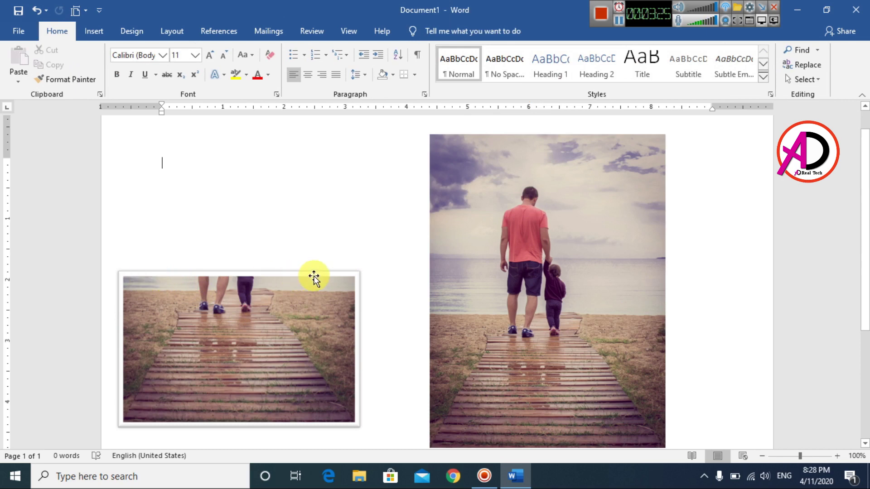
# - Crop the framed small photo to a Trapezoid shape and shift it slightly right
pyautogui.click(245, 285)
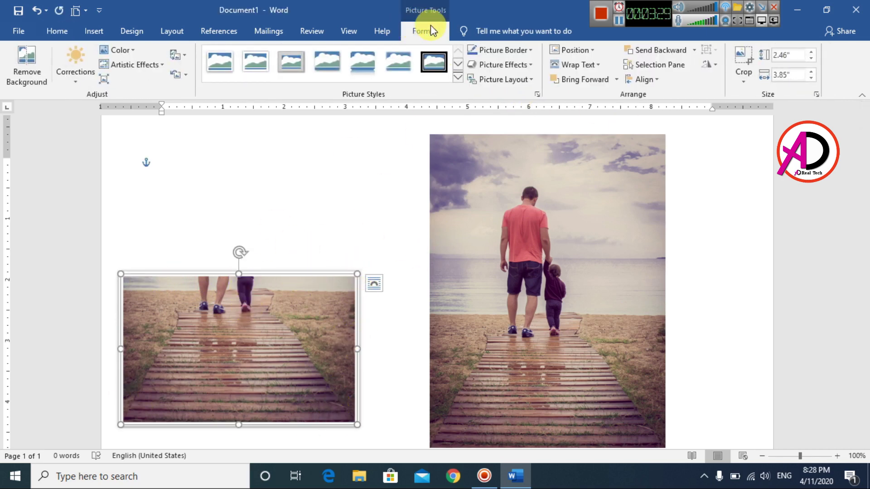
pyautogui.click(745, 80)
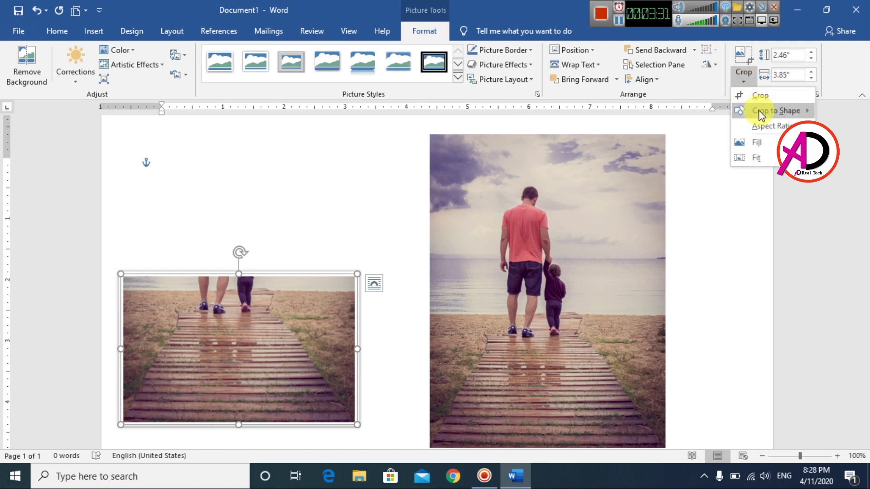
pyautogui.moveTo(759, 116)
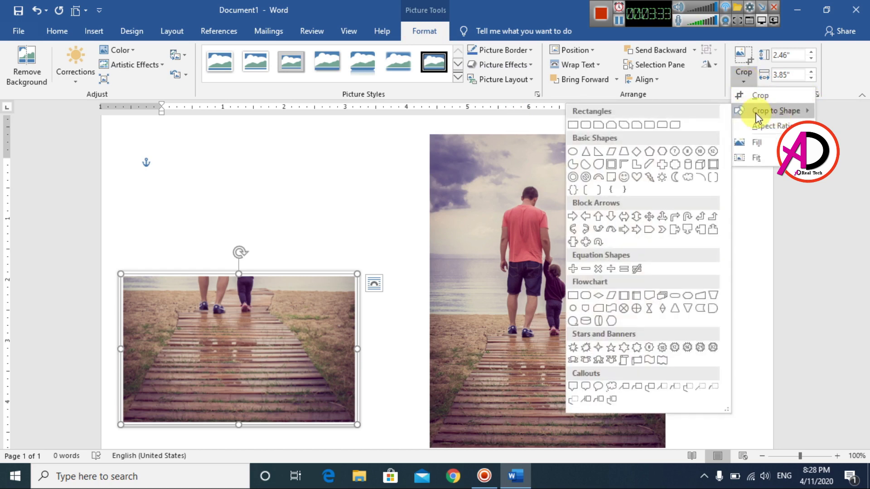
pyautogui.click(623, 154)
pyautogui.click(330, 282)
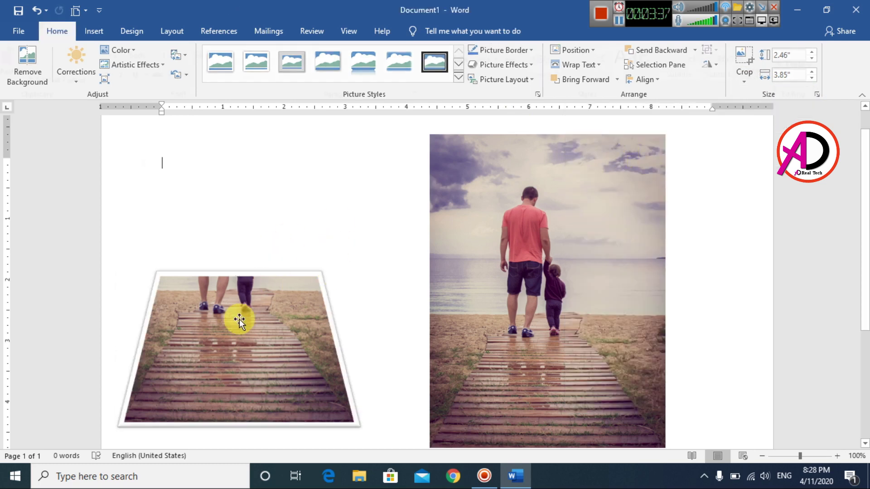
pyautogui.moveTo(263, 341); pyautogui.dragTo(286, 344)
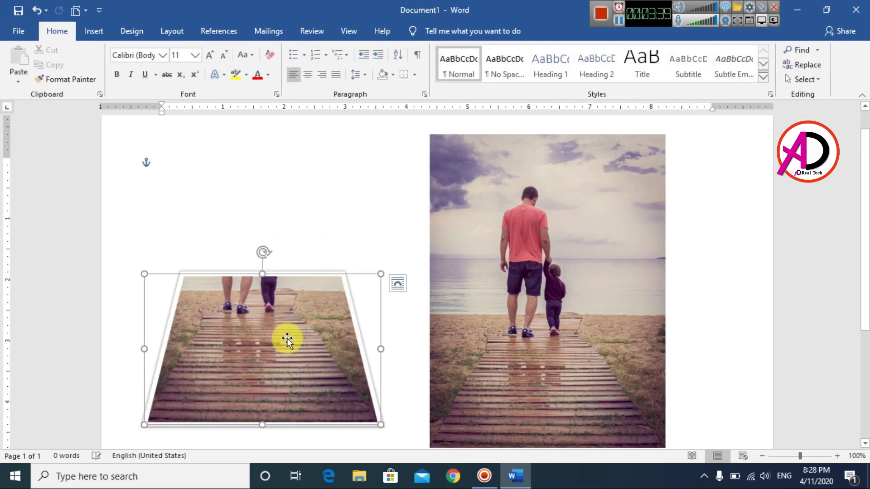
pyautogui.click(292, 208)
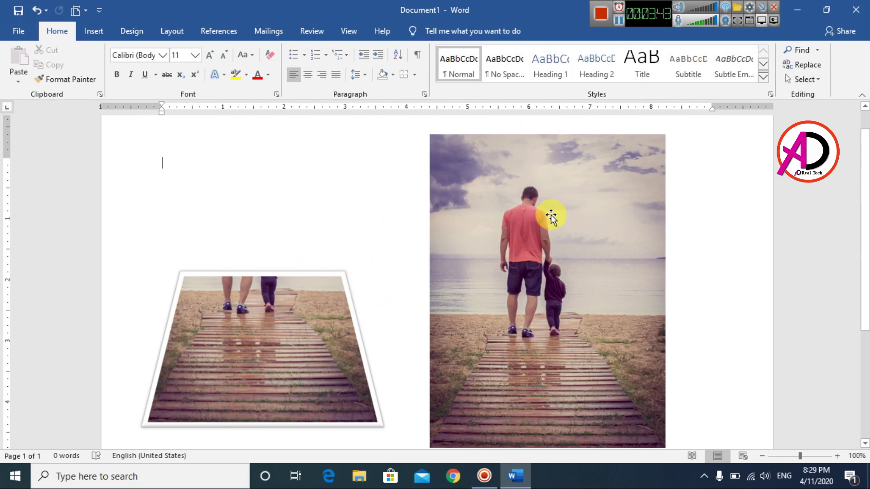
# - Start Remove Background on the tall right photo and stretch the keep marquee to its top, left, right and bottom edges
pyautogui.click(579, 200)
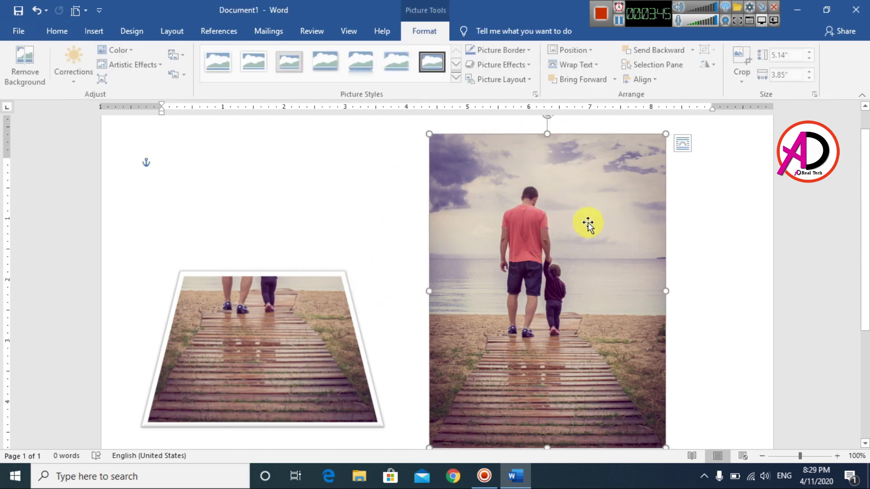
pyautogui.click(18, 77)
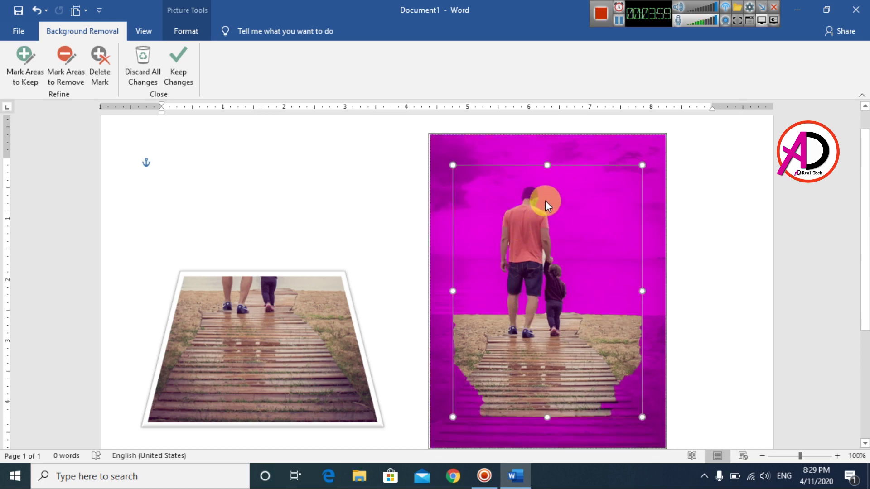
pyautogui.click(548, 171)
pyautogui.moveTo(548, 165); pyautogui.dragTo(548, 134)
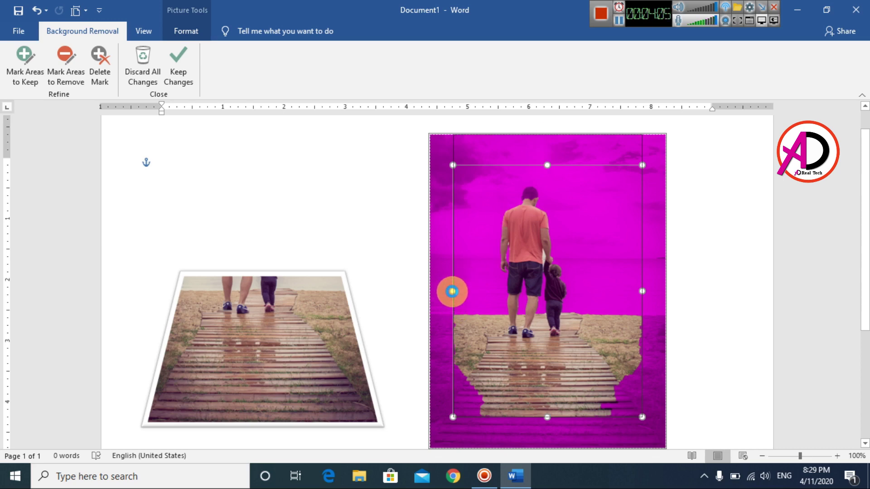
pyautogui.moveTo(453, 274); pyautogui.dragTo(434, 276)
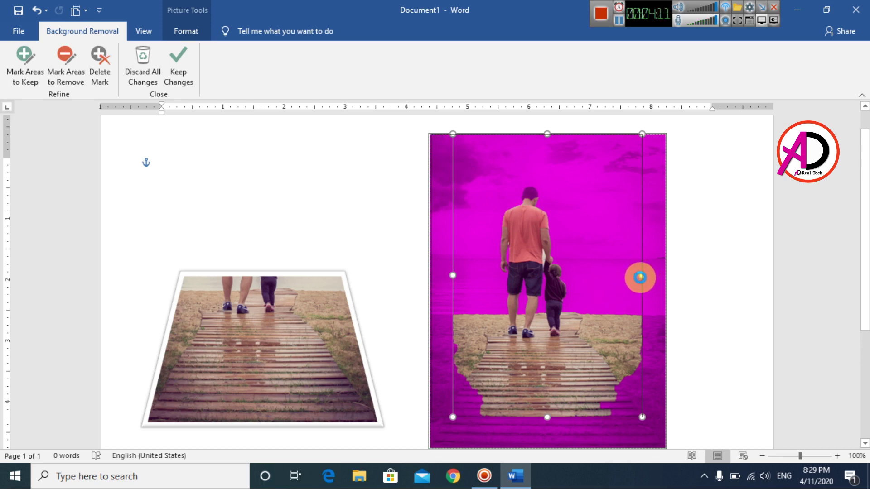
pyautogui.moveTo(640, 277); pyautogui.dragTo(666, 285)
pyautogui.moveTo(536, 416); pyautogui.dragTo(539, 421)
pyautogui.scroll(-2, 542, 421)
pyautogui.moveTo(545, 355); pyautogui.dragTo(545, 388)
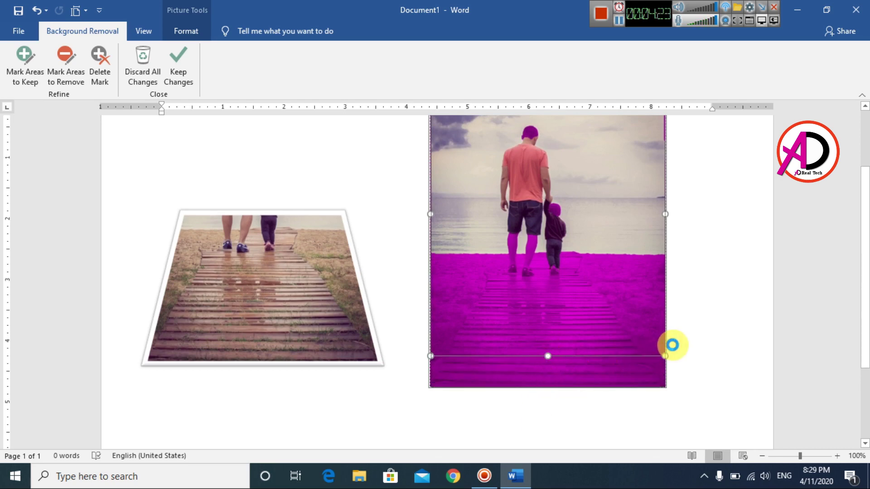
# - Mark leftover background for removal, including the gaps beside the man's arm and between man and child
pyautogui.moveTo(671, 345); pyautogui.dragTo(662, 349)
pyautogui.scroll(3, 661, 350)
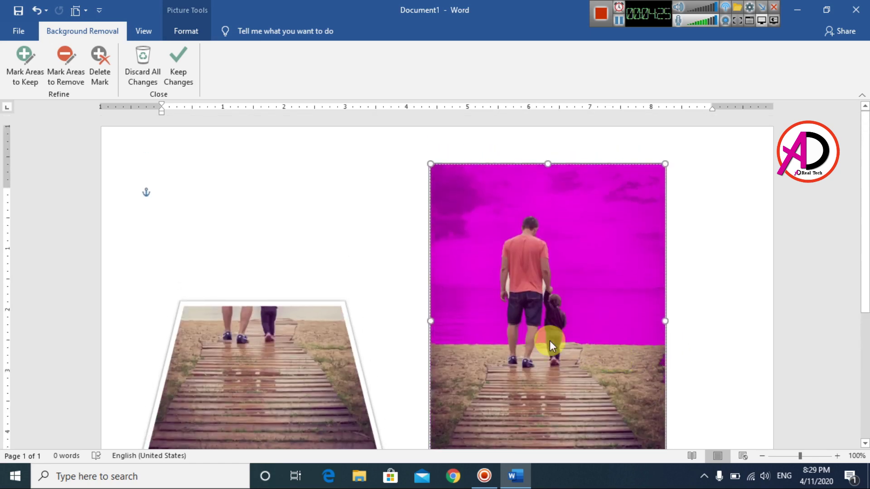
pyautogui.click(62, 80)
pyautogui.moveTo(606, 326)
pyautogui.mouseDown()
pyautogui.moveTo(576, 318)
pyautogui.moveTo(559, 283)
pyautogui.mouseUp()
pyautogui.scroll(5, 562, 287)
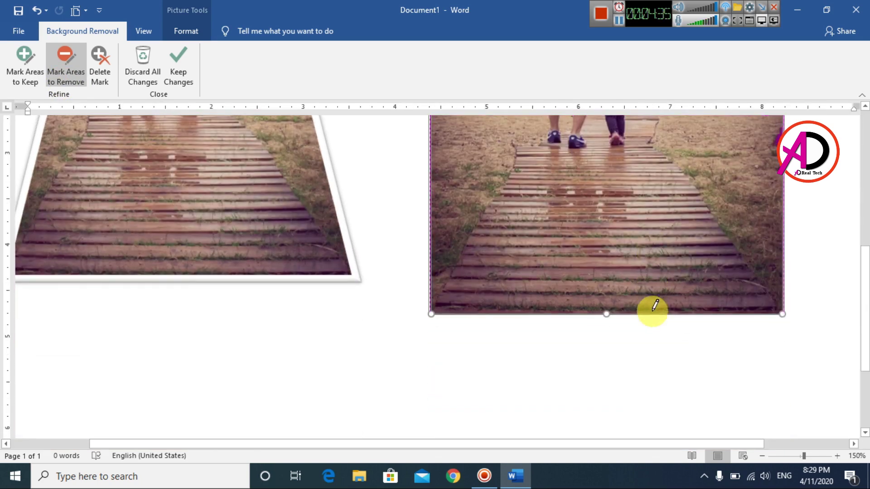
pyautogui.scroll(5, 652, 303)
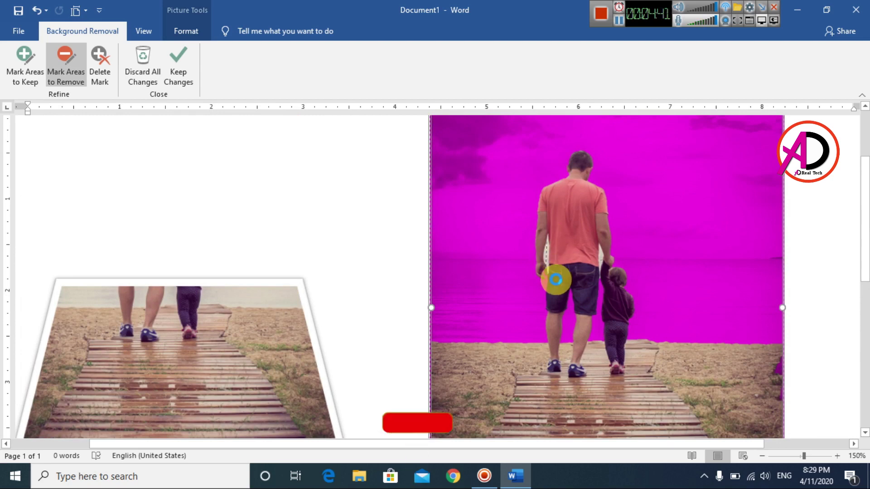
pyautogui.moveTo(636, 248)
pyautogui.mouseDown()
pyautogui.moveTo(632, 262)
pyautogui.moveTo(619, 247)
pyautogui.moveTo(614, 266)
pyautogui.mouseUp()
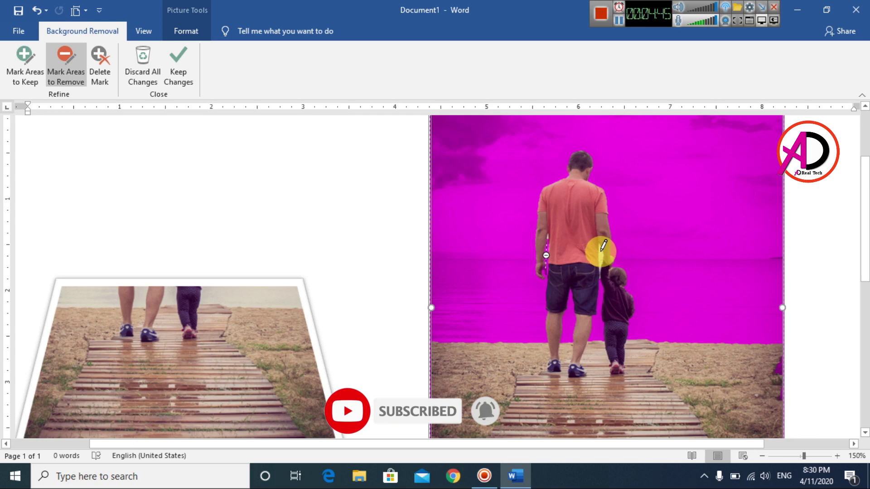
pyautogui.moveTo(600, 273)
pyautogui.mouseDown()
pyautogui.moveTo(643, 293)
pyautogui.moveTo(609, 261)
pyautogui.moveTo(666, 307)
pyautogui.mouseUp()
pyautogui.scroll(3, 666, 307)
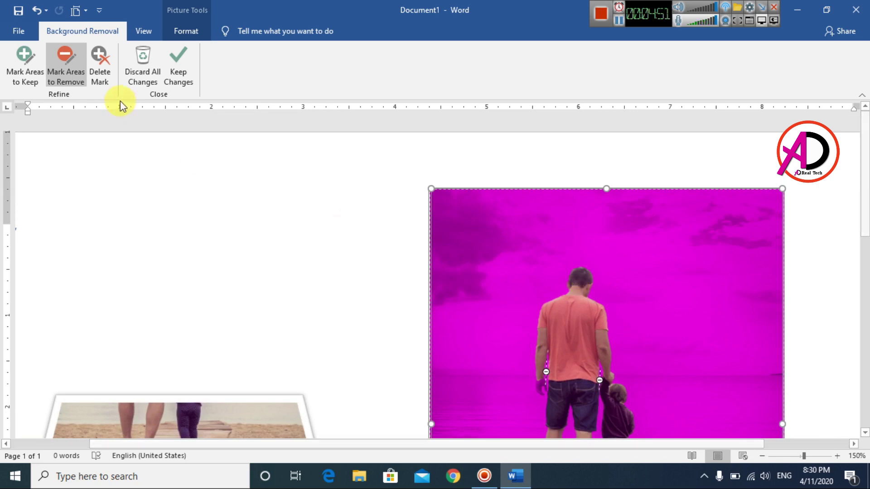
# - Switch to Mark Areas to Keep to preserve the man's head and the child's legs
pyautogui.click(25, 66)
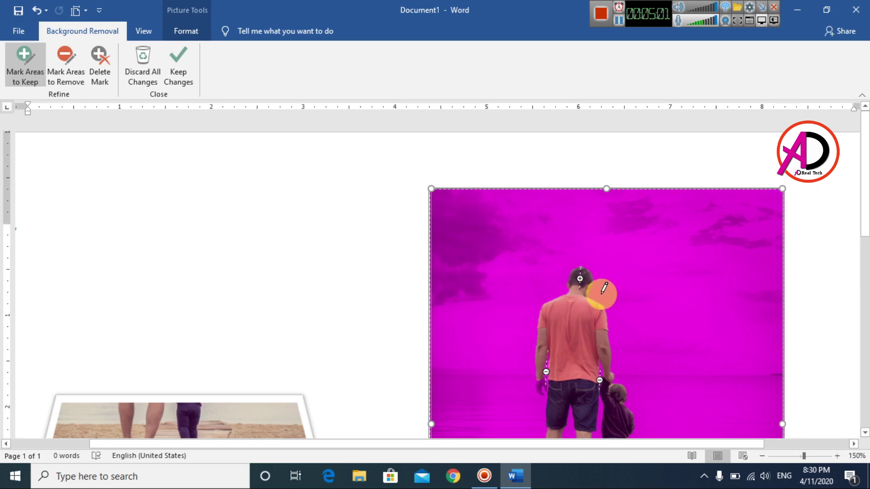
pyautogui.scroll(-3, 627, 292)
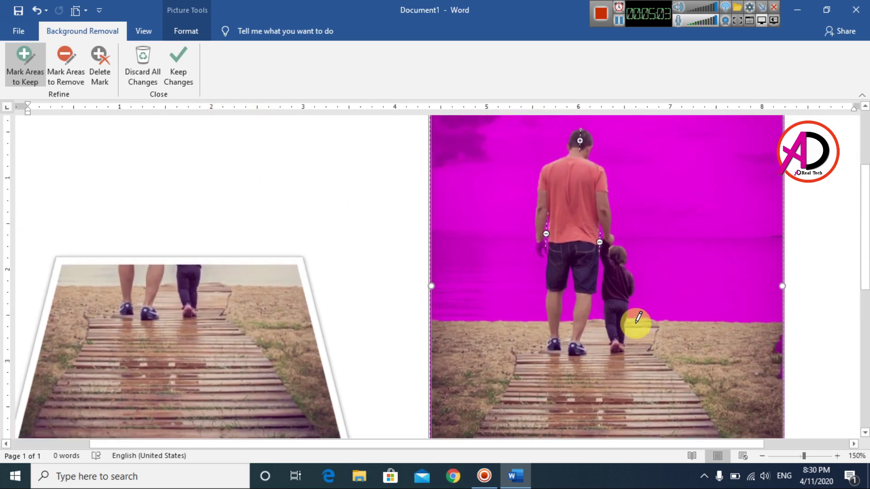
pyautogui.scroll(2, 635, 350)
pyautogui.scroll(-2, 634, 353)
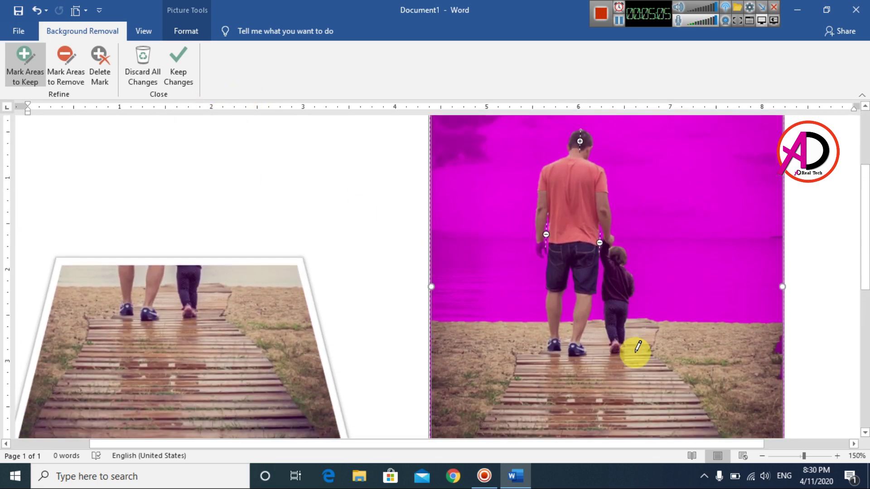
pyautogui.scroll(1, 635, 350)
pyautogui.scroll(-1, 627, 355)
pyautogui.scroll(1, 629, 351)
pyautogui.scroll(1, 632, 345)
pyautogui.scroll(-3, 592, 356)
pyautogui.scroll(3, 593, 363)
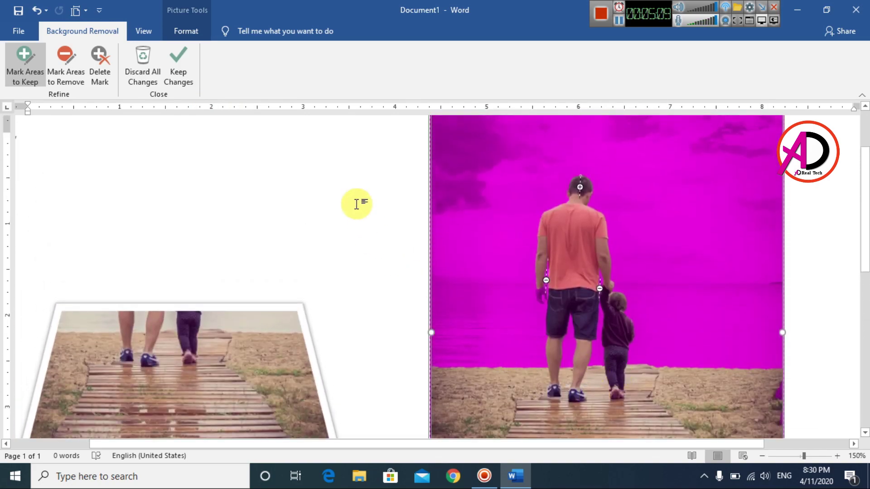
# - Keep Changes so father, child and boardwalk remain with the sky removed
pyautogui.click(180, 82)
pyautogui.scroll(-2, 635, 351)
pyautogui.scroll(1, 695, 353)
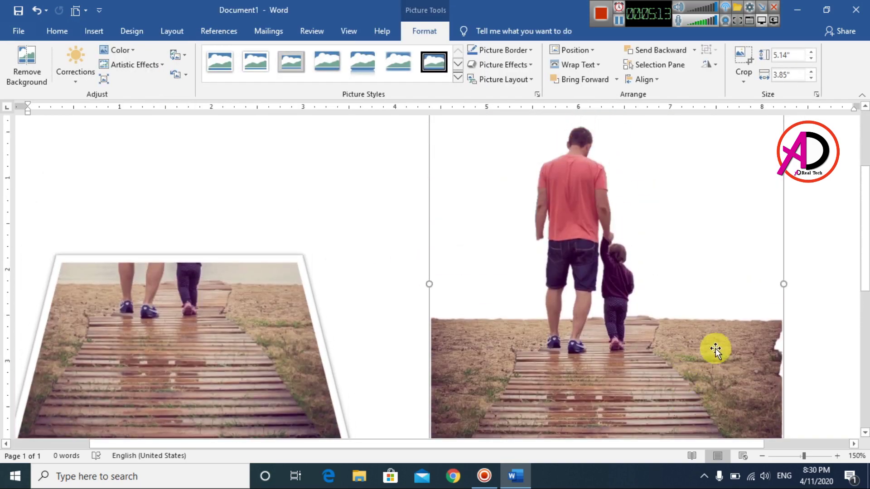
# - Move the cut-out father-and-child photo higher on the page
pyautogui.click(819, 317)
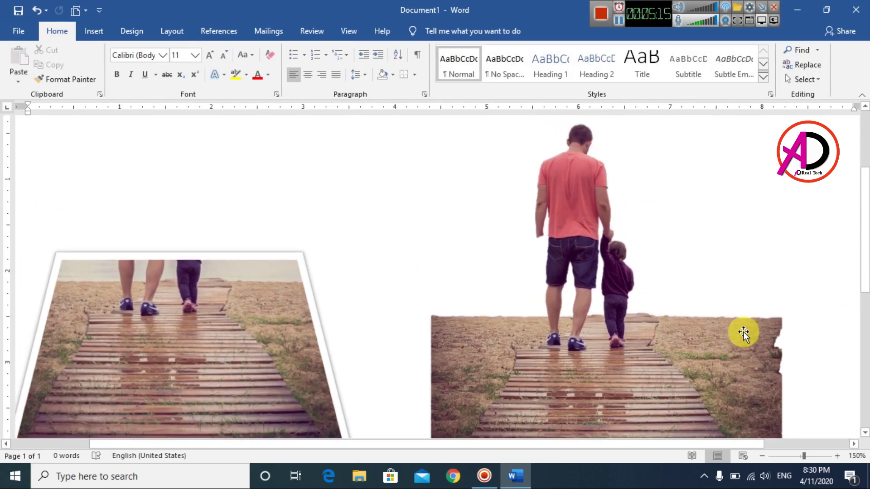
pyautogui.scroll(-5, 641, 292)
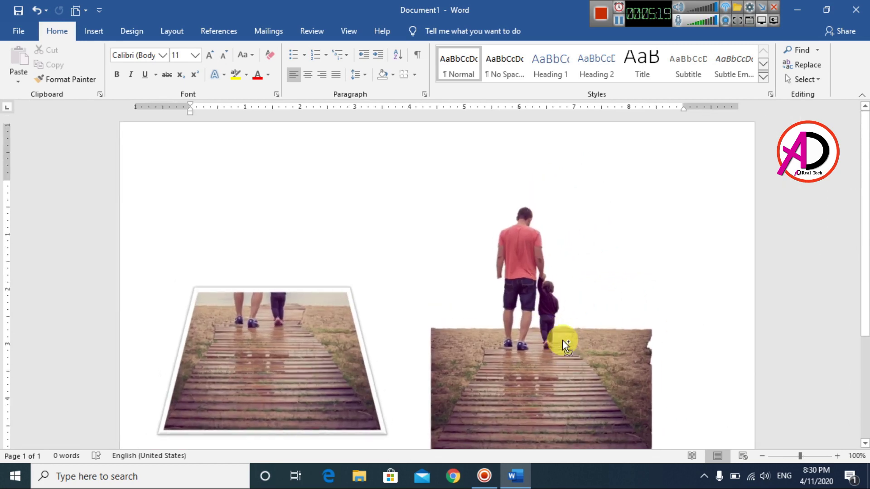
pyautogui.moveTo(546, 318); pyautogui.dragTo(550, 269)
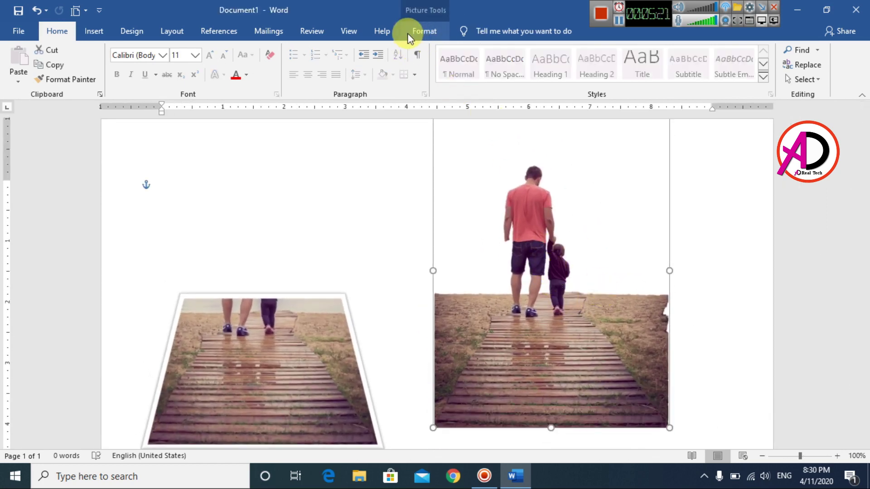
# - Crop the cut-out photo's bottom up to the figures' feet, leaving it 2.77" tall
pyautogui.click(424, 32)
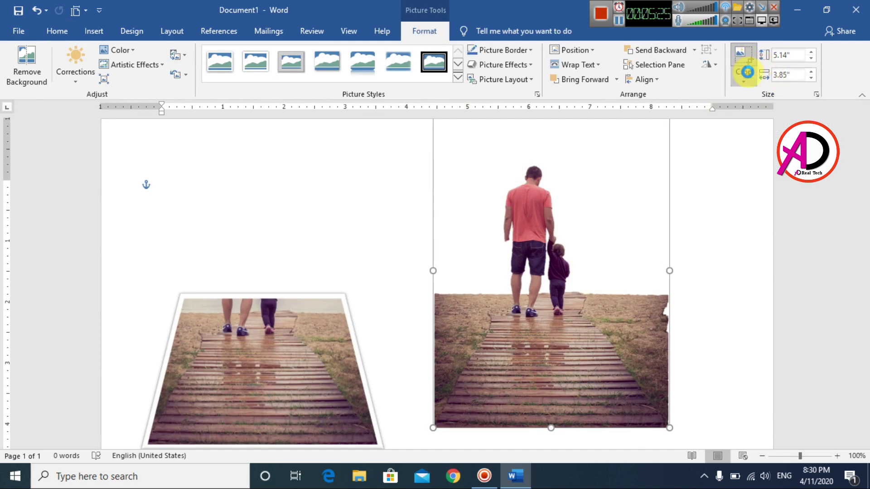
pyautogui.click(745, 61)
pyautogui.moveTo(554, 427); pyautogui.dragTo(555, 289)
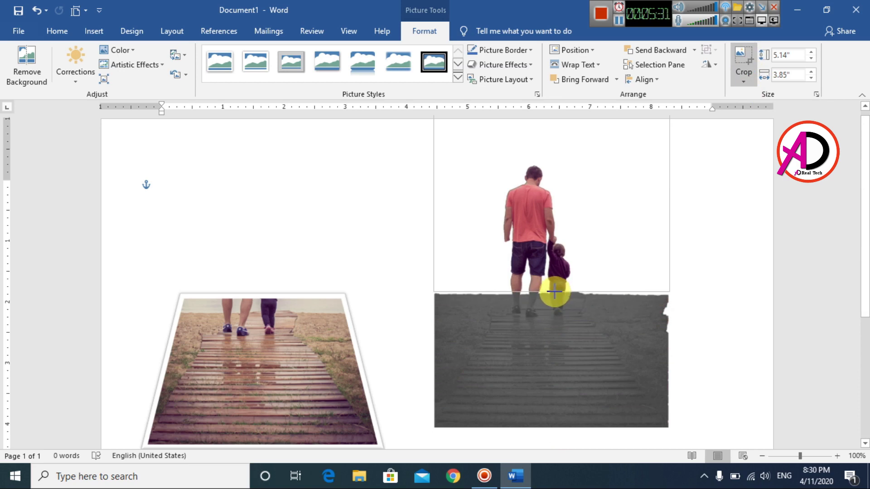
pyautogui.moveTo(554, 287); pyautogui.dragTo(554, 283)
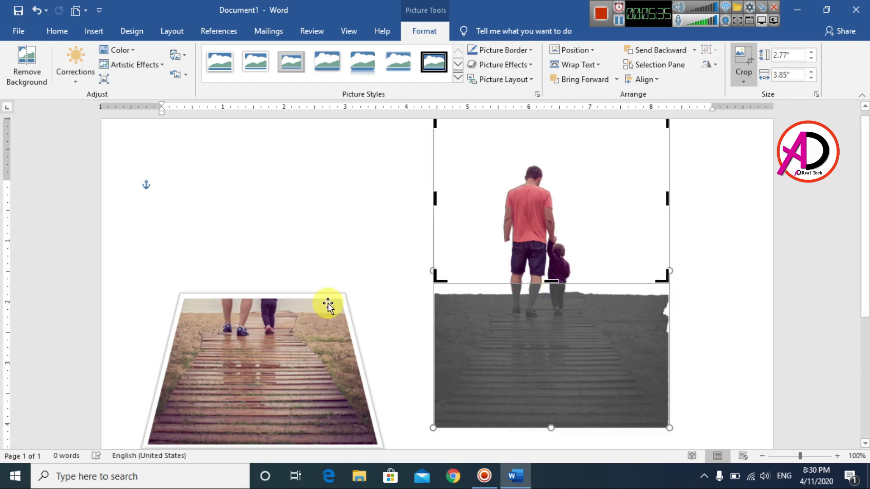
pyautogui.click(726, 281)
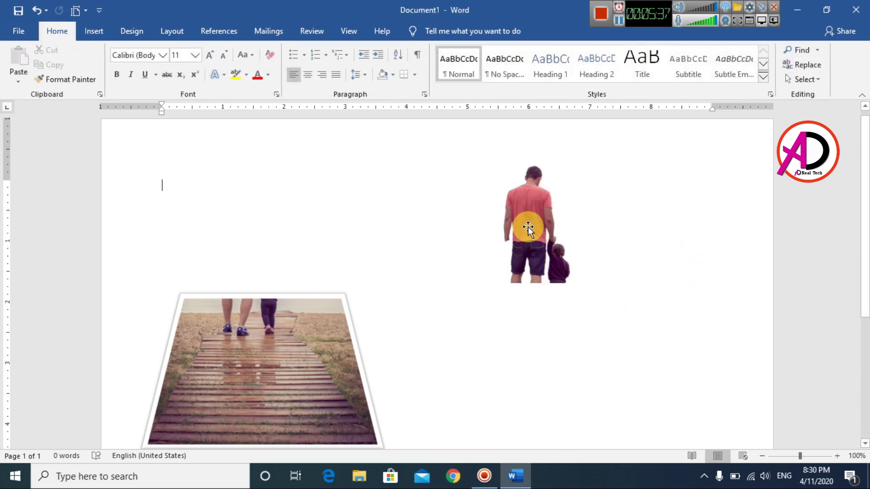
# - Place the father-and-child cutout on the top edge of the boardwalk trapezoid photo and reselect it
pyautogui.moveTo(525, 226); pyautogui.dragTo(242, 249)
pyautogui.click(389, 347)
pyautogui.keyDown('ctrl'); pyautogui.scroll(-4, 390, 346); pyautogui.keyUp('ctrl')
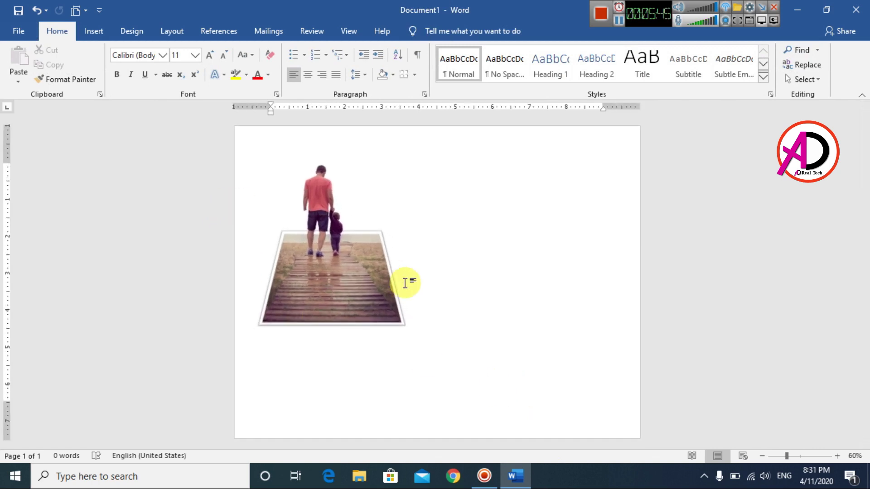
pyautogui.keyDown('ctrl'); pyautogui.scroll(3, 358, 270); pyautogui.keyUp('ctrl')
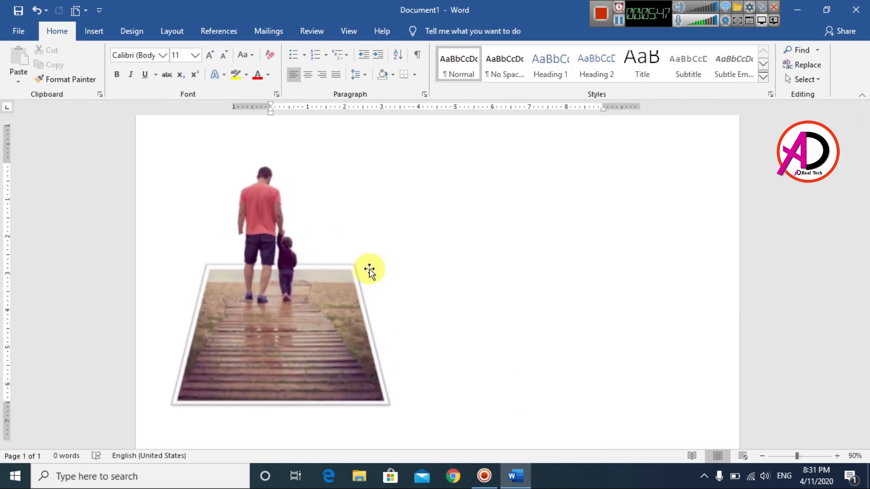
pyautogui.keyDown('ctrl'); pyautogui.scroll(-1, 426, 299); pyautogui.keyUp('ctrl')
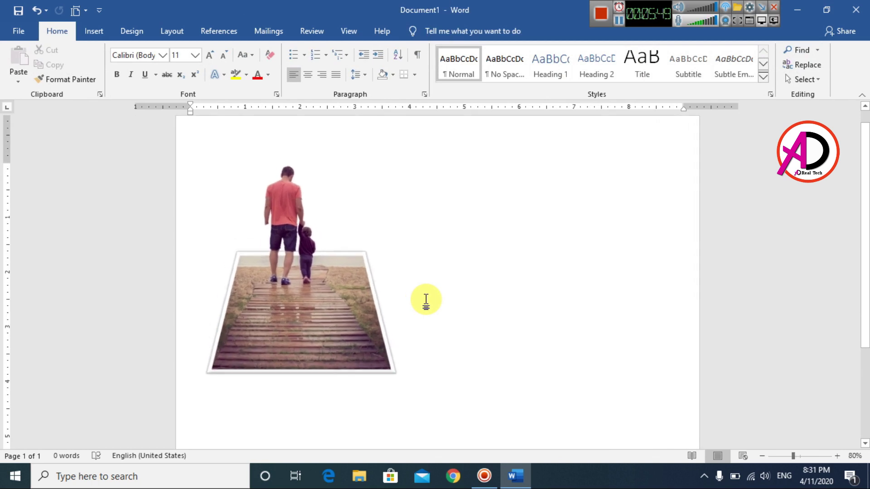
pyautogui.click(289, 194)
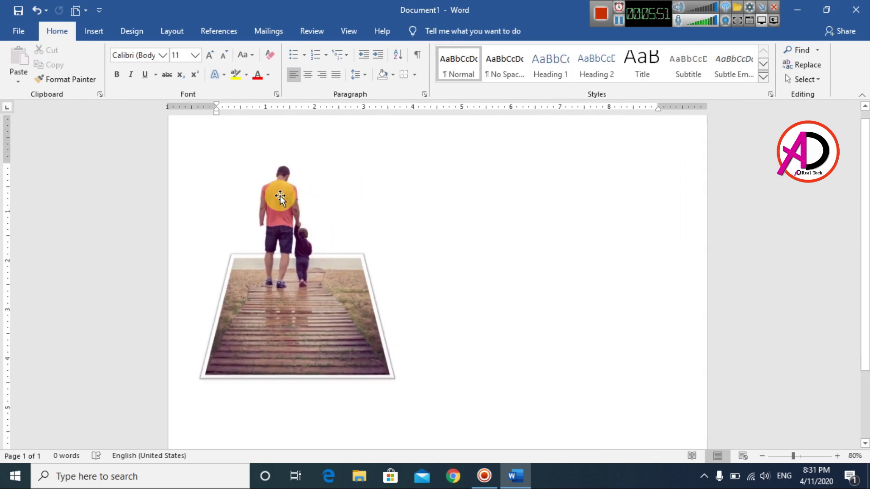
pyautogui.click(280, 196)
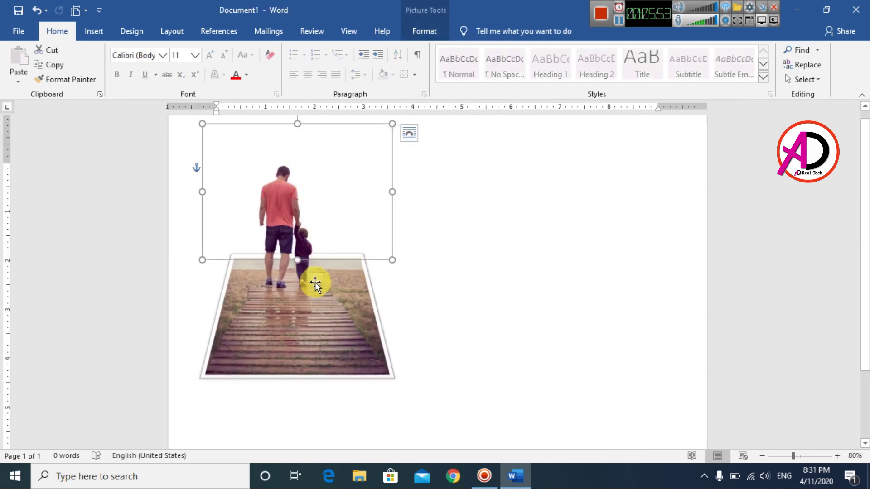
# - Group the selected figures cutout and boardwalk photo into one object
pyautogui.keyDown('shift'); pyautogui.click(321, 307); pyautogui.keyUp('shift')
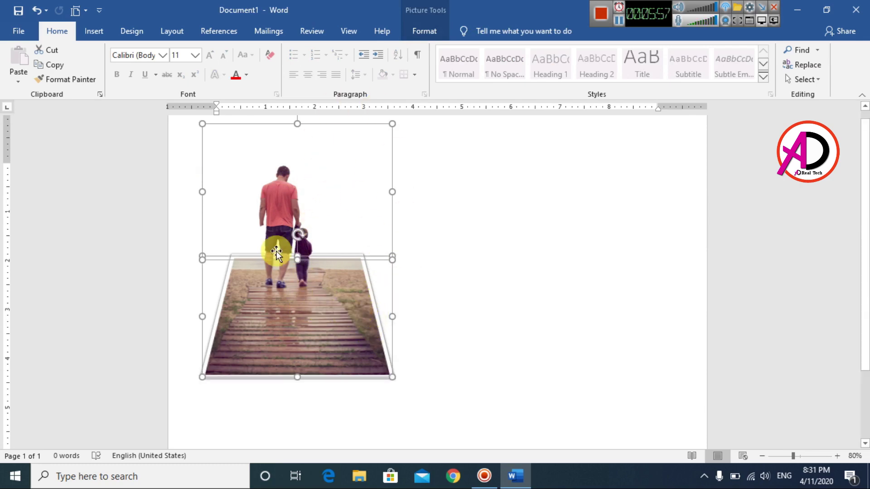
pyautogui.rightClick(339, 204)
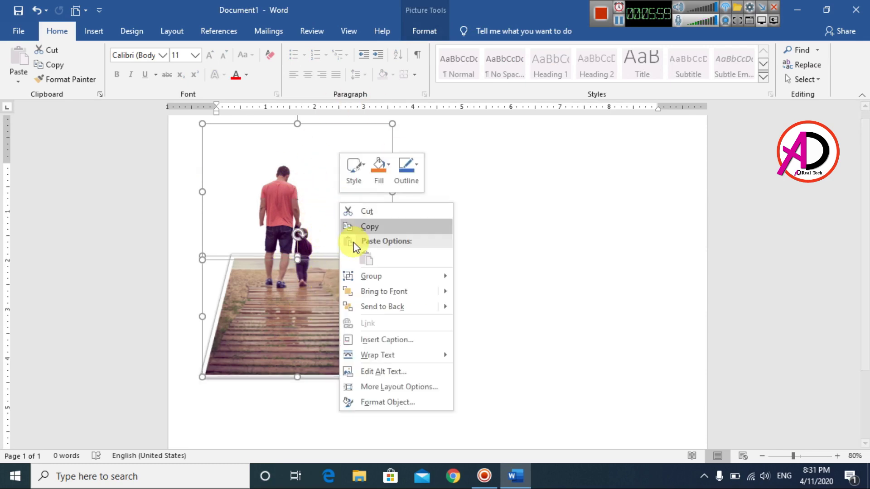
pyautogui.moveTo(365, 278)
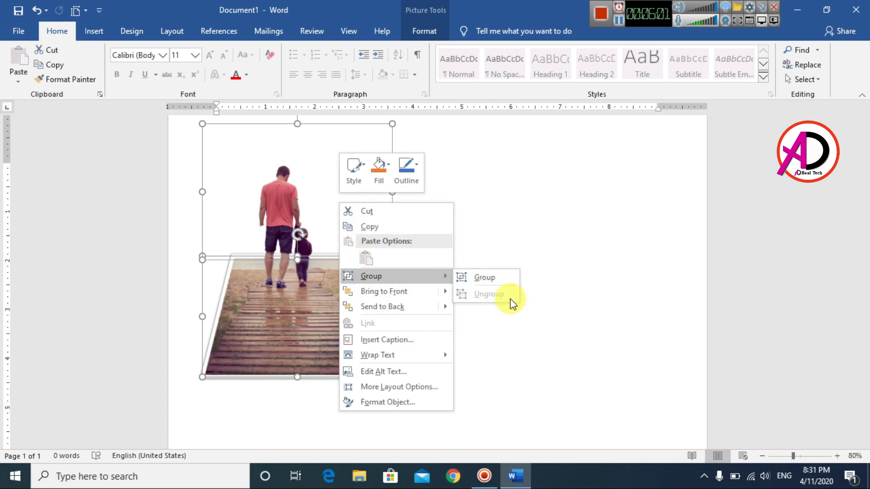
pyautogui.click(488, 284)
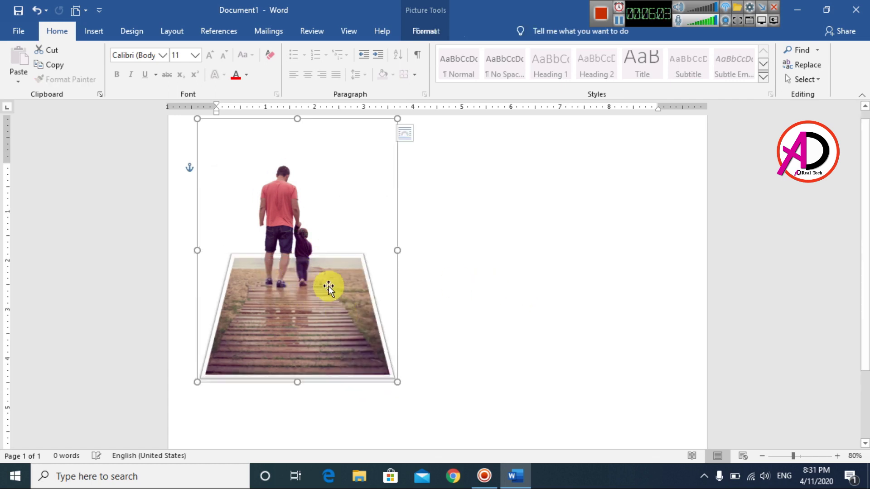
# - Enlarge the grouped pop-out picture and position it on the left of the page
pyautogui.moveTo(459, 147); pyautogui.dragTo(484, 132)
pyautogui.moveTo(349, 229); pyautogui.dragTo(314, 239)
pyautogui.moveTo(430, 414); pyautogui.dragTo(390, 373)
pyautogui.moveTo(390, 374); pyautogui.dragTo(421, 414)
pyautogui.moveTo(388, 356); pyautogui.dragTo(365, 361)
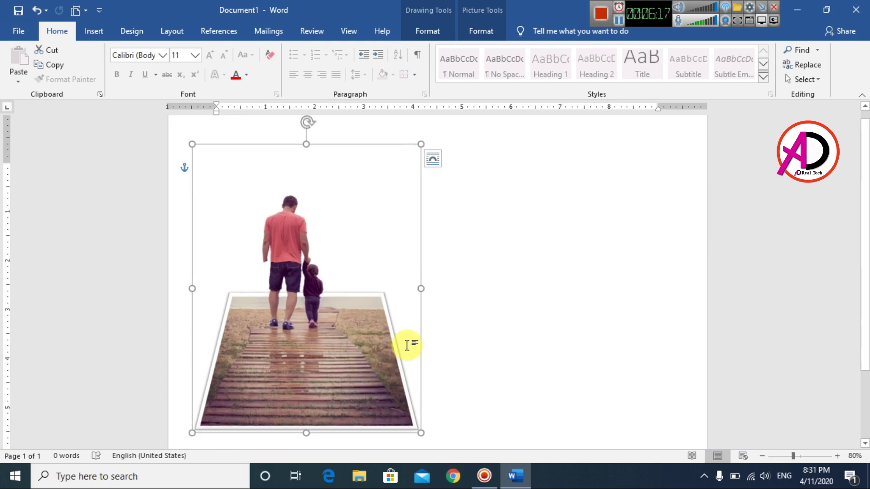
pyautogui.click(370, 368)
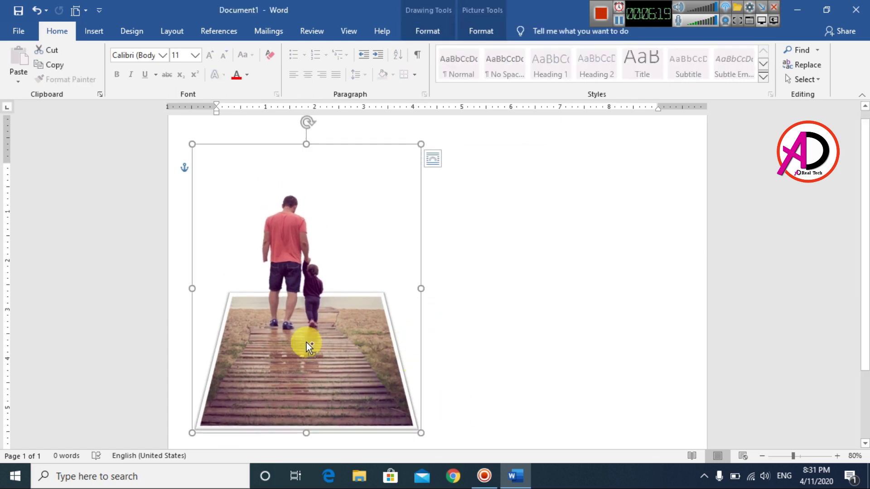
# - Duplicate the group with Ctrl+D and shrink the copy beside the original on the right
pyautogui.hotkey('ctrl', 'd')
pyautogui.moveTo(535, 288); pyautogui.dragTo(546, 295)
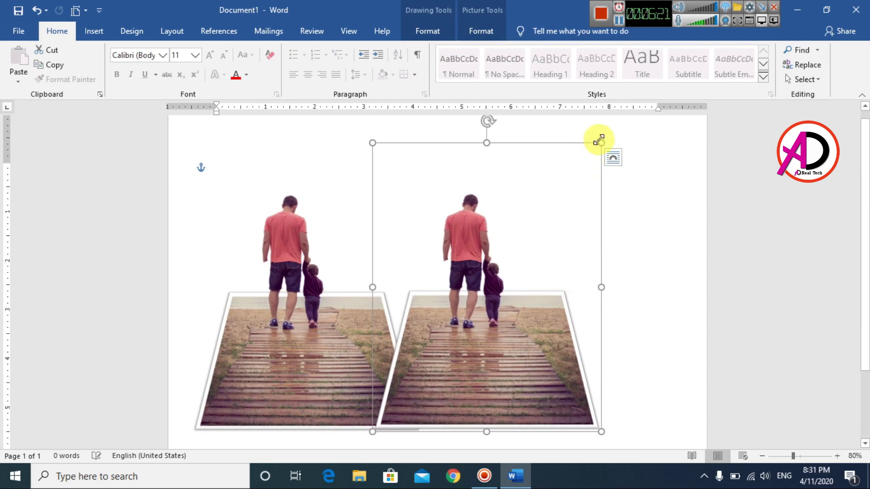
pyautogui.moveTo(575, 169); pyautogui.dragTo(506, 236)
pyautogui.moveTo(442, 353); pyautogui.dragTo(498, 340)
pyautogui.hotkey('ctrl', 'z')
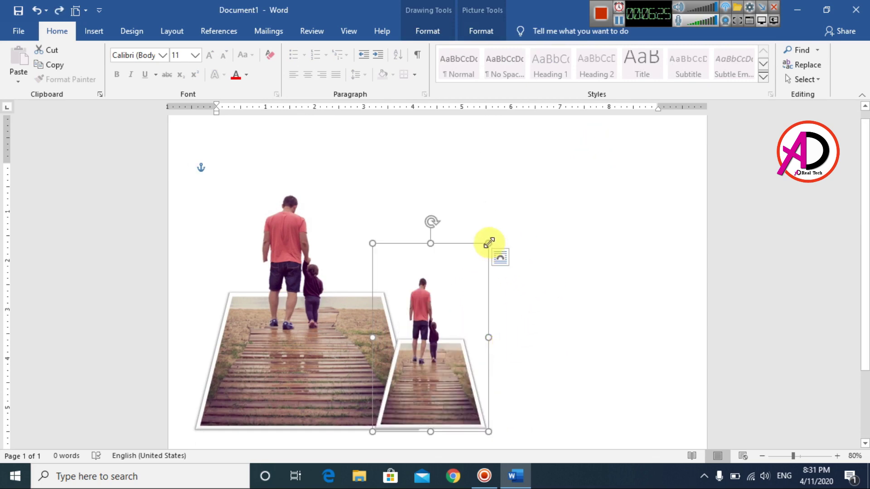
pyautogui.hotkey('ctrl', 'z')
pyautogui.moveTo(602, 144); pyautogui.dragTo(502, 233)
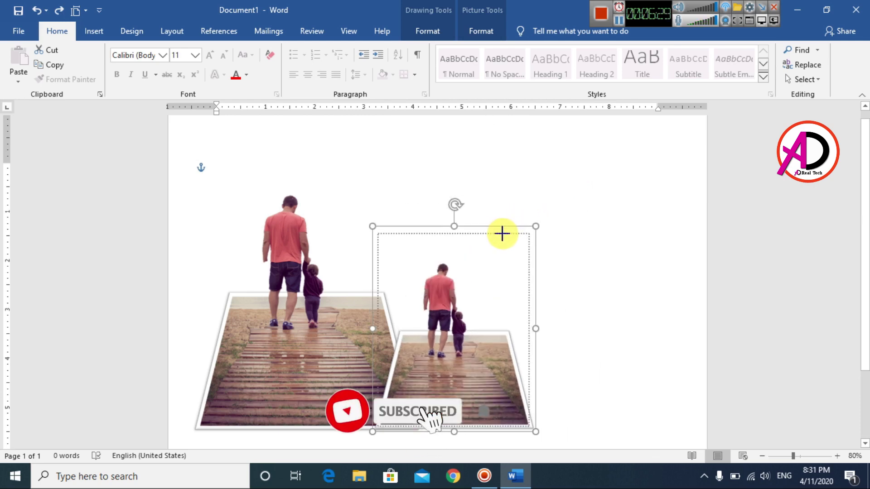
pyautogui.moveTo(455, 334); pyautogui.dragTo(512, 339)
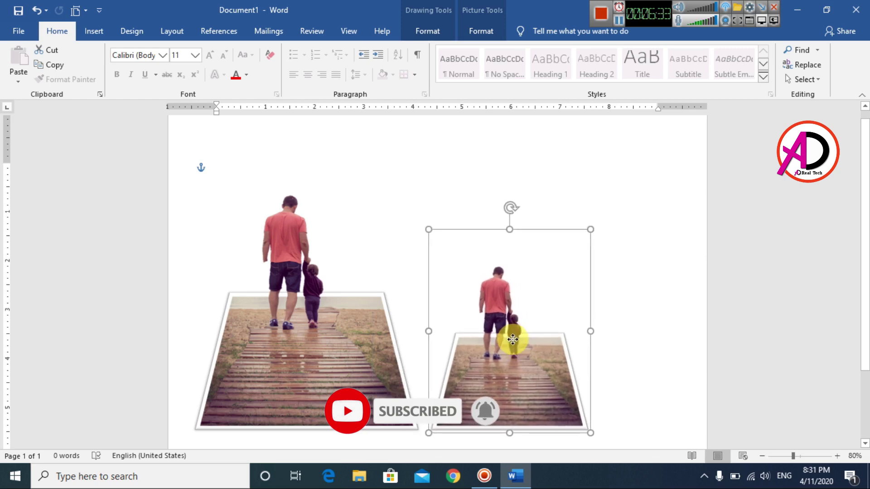
pyautogui.click(633, 307)
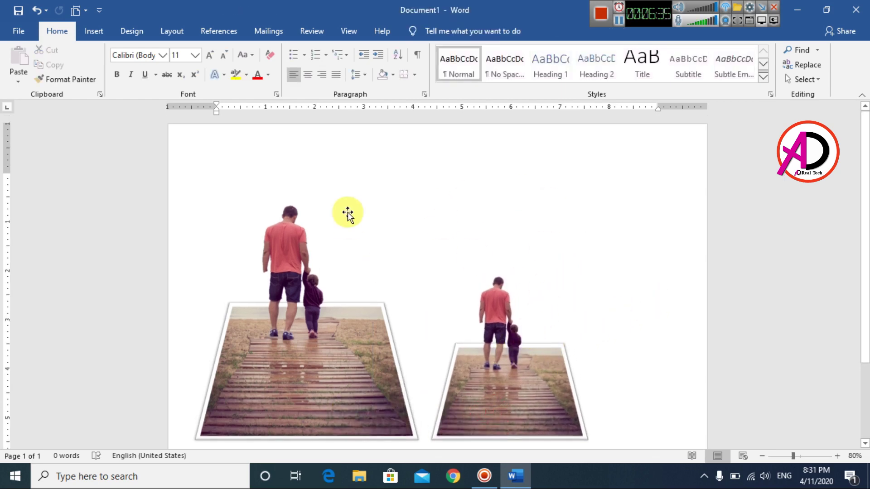
# - Raise both pictures so the large and small copies' bottoms line up
pyautogui.moveTo(363, 365); pyautogui.dragTo(365, 304)
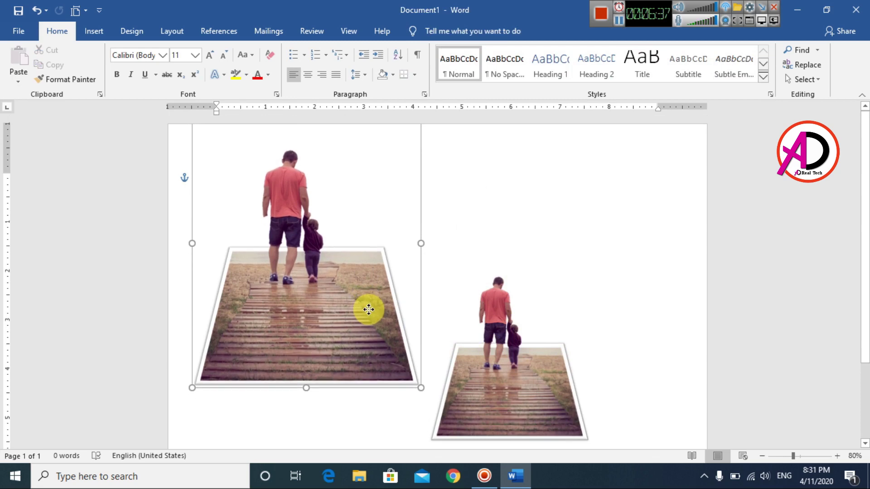
pyautogui.moveTo(500, 382); pyautogui.dragTo(501, 326)
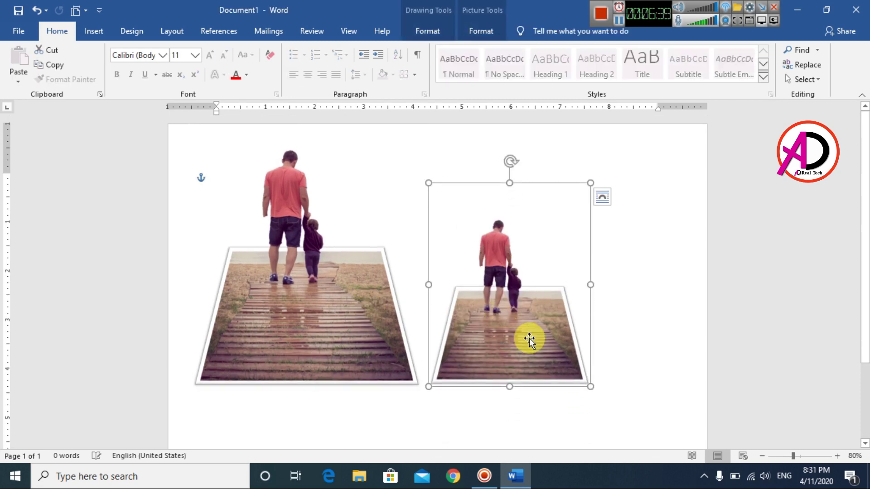
pyautogui.click(650, 322)
pyautogui.click(142, 34)
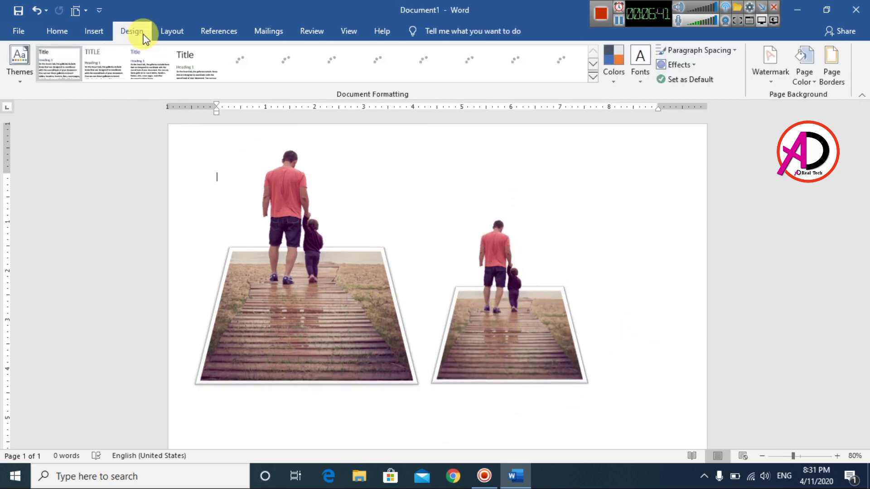
# - Set the page colour to the yellow standard colour
pyautogui.click(808, 75)
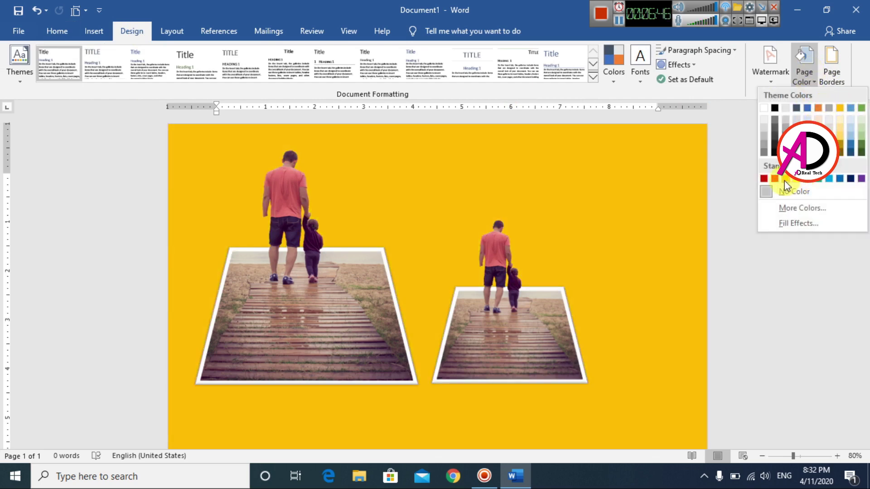
pyautogui.click(785, 181)
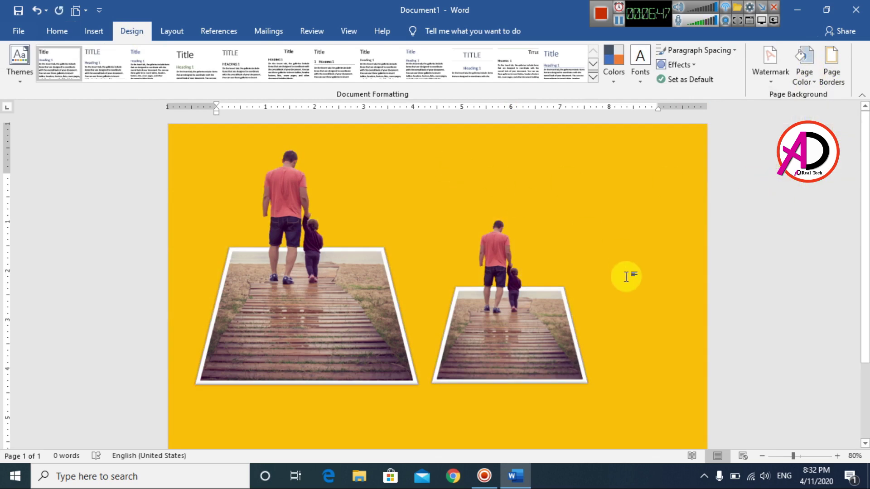